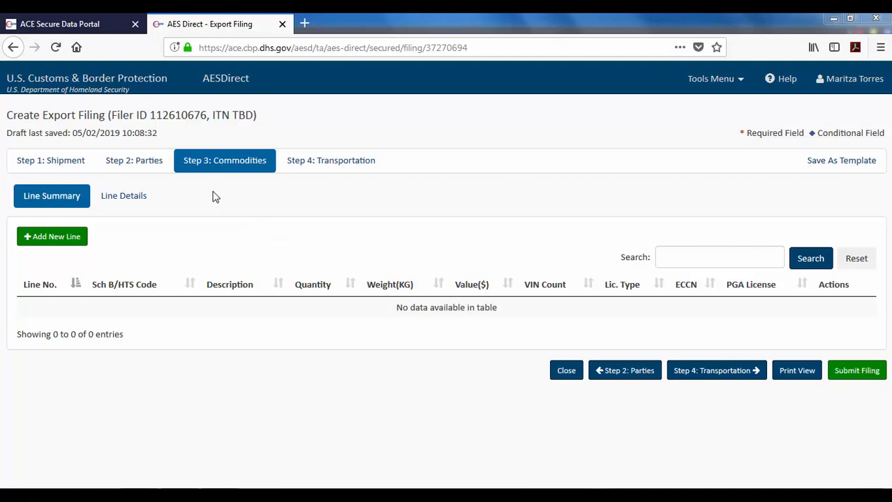
Add a new commodity line from the Step 3 Line Summary to bring up the Line 1 Details form.
{"action": "left_click", "coordinate": [60, 199]}
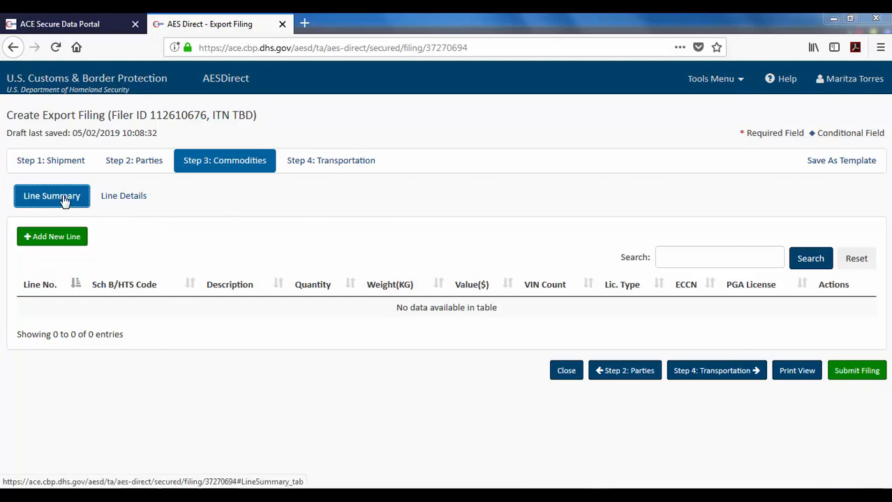
{"action": "left_click", "coordinate": [111, 204]}
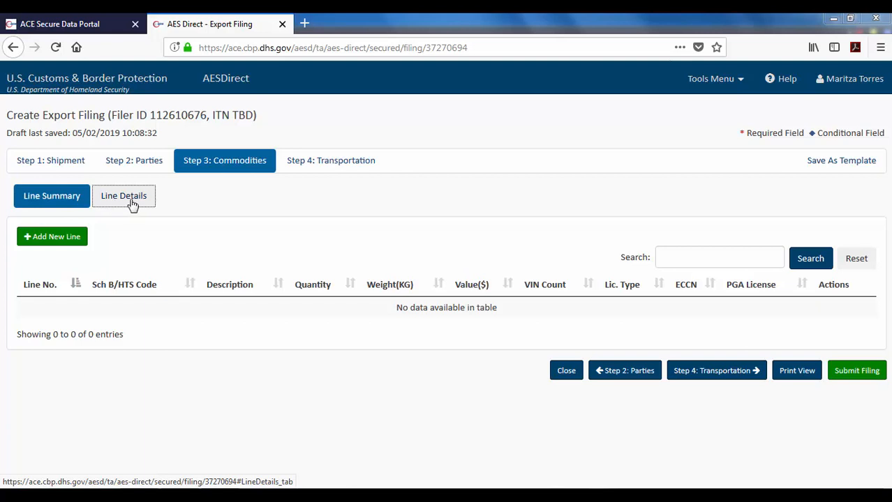
{"action": "left_click", "coordinate": [55, 202]}
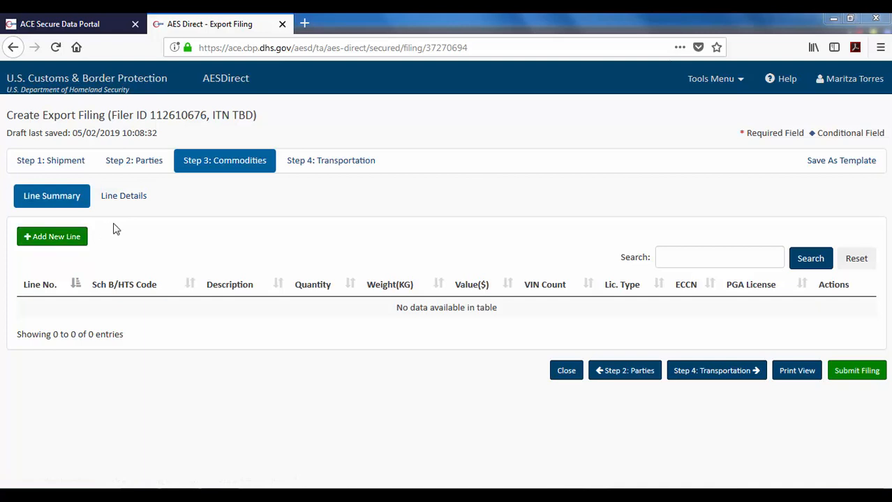
{"action": "left_click", "coordinate": [72, 235]}
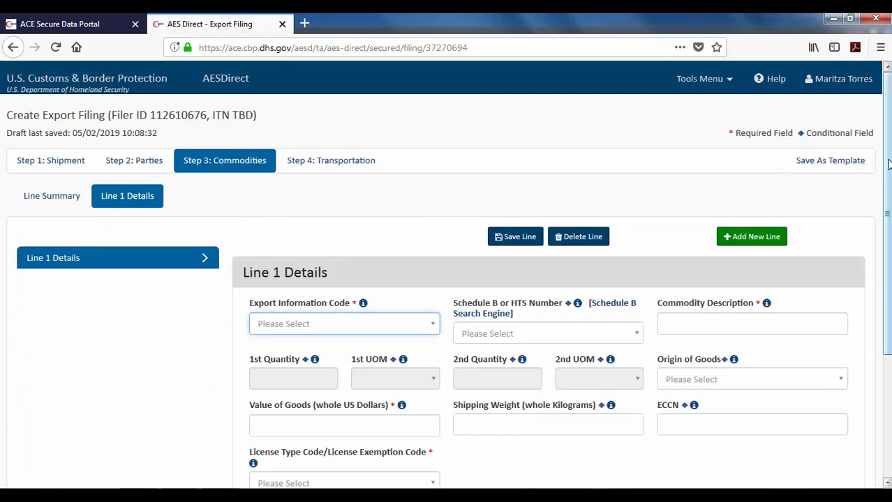
Choose OS - ALL OTHER EXPORTS as Line 1's Export Information Code.
{"action": "scroll", "coordinate": [886, 209], "scroll_direction": "down", "scroll_amount": 2}
{"action": "scroll", "coordinate": [886, 210], "scroll_direction": "down", "scroll_amount": 1}
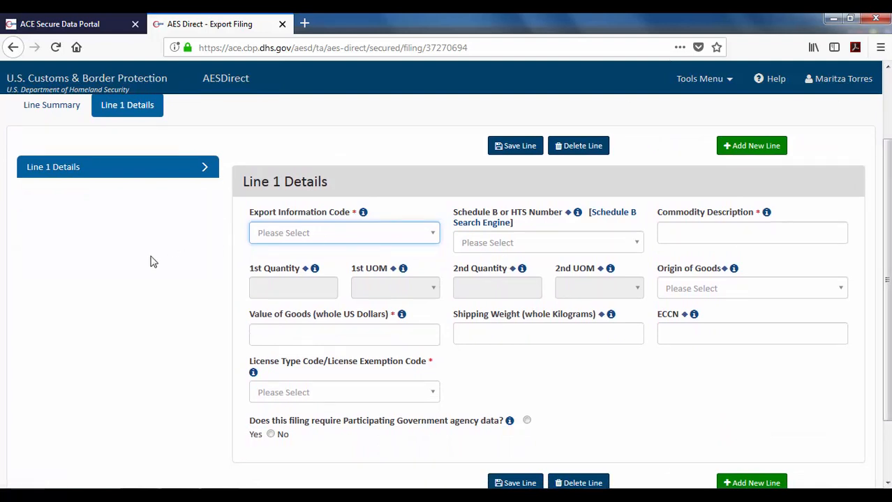
{"action": "left_click", "coordinate": [417, 238]}
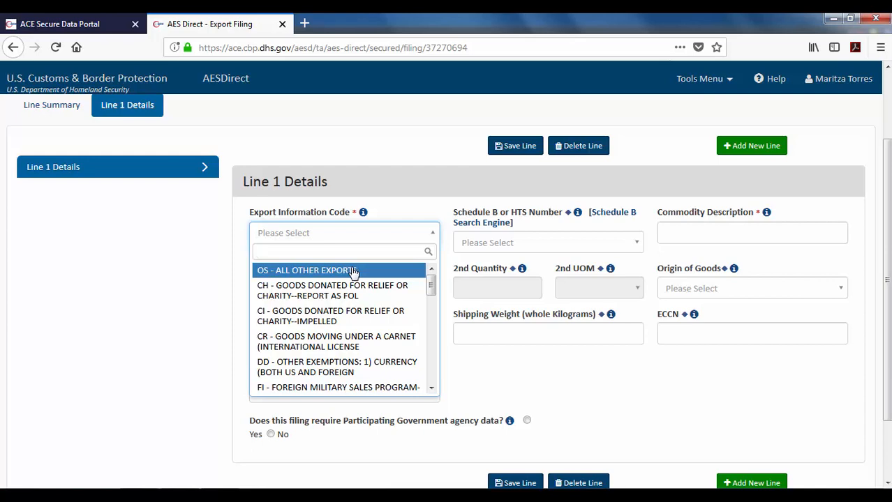
{"action": "mouse_move", "coordinate": [432, 290]}
{"action": "left_mouse_down"}
{"action": "mouse_move", "coordinate": [434, 381]}
{"action": "mouse_move", "coordinate": [433, 282]}
{"action": "left_mouse_up"}
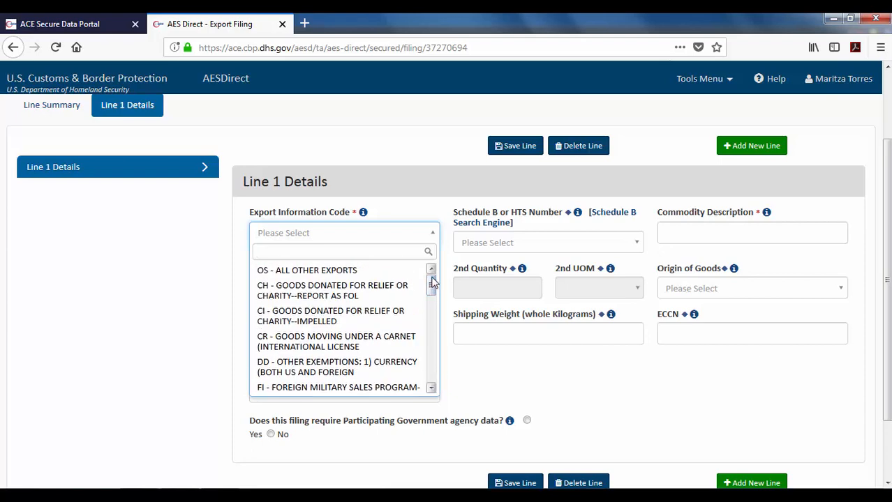
{"action": "left_click", "coordinate": [354, 272]}
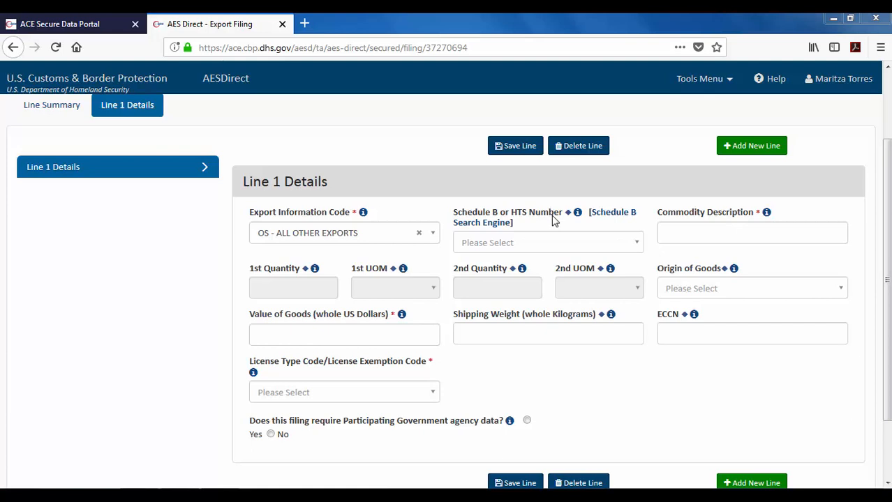
Search for and select Schedule B code 8703.23.0190, which sets 1st UOM to NO.
{"action": "left_click", "coordinate": [519, 250]}
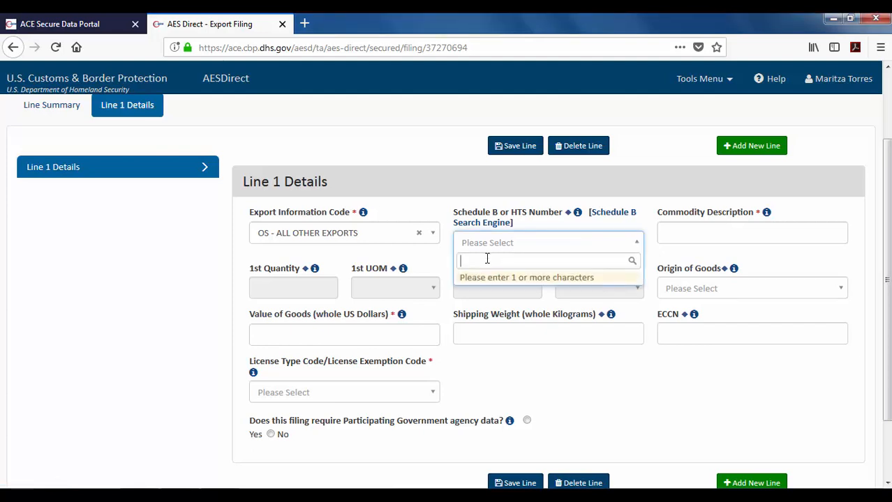
{"action": "type", "text": "8703"}
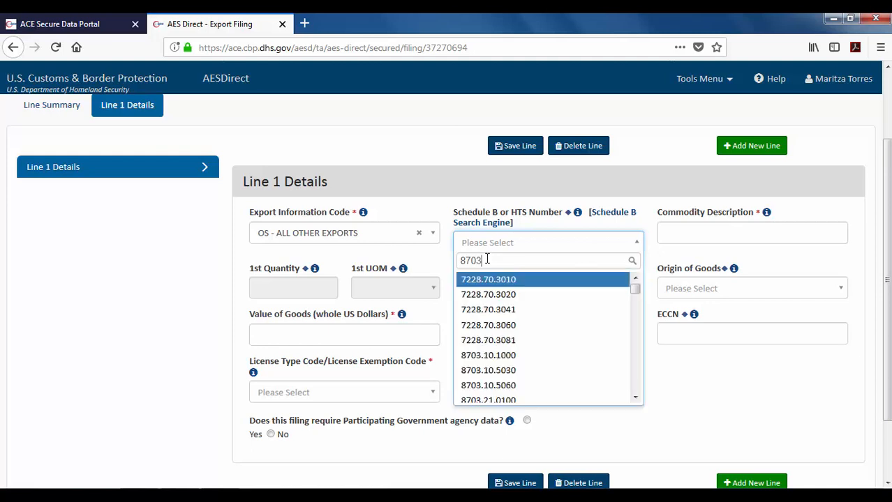
{"action": "type", "text": ".23.0"}
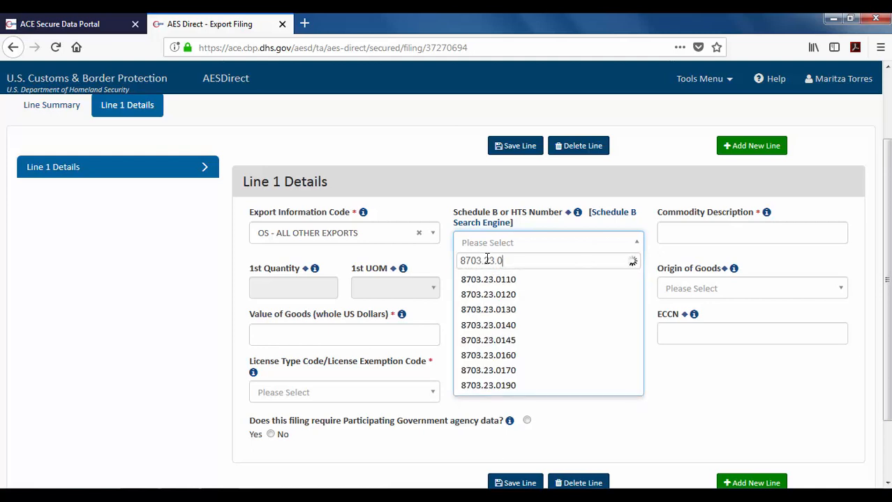
{"action": "type", "text": "190"}
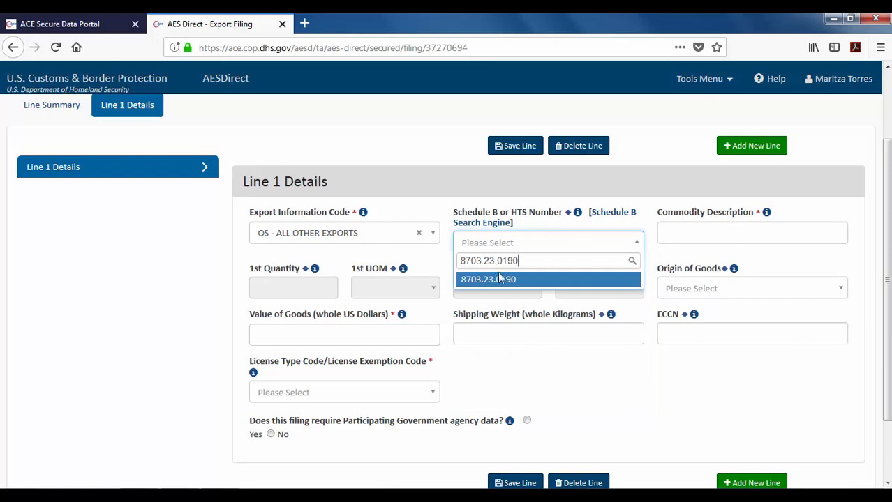
{"action": "left_click", "coordinate": [503, 281]}
{"action": "scroll", "coordinate": [507, 283], "scroll_direction": "down", "scroll_amount": 2}
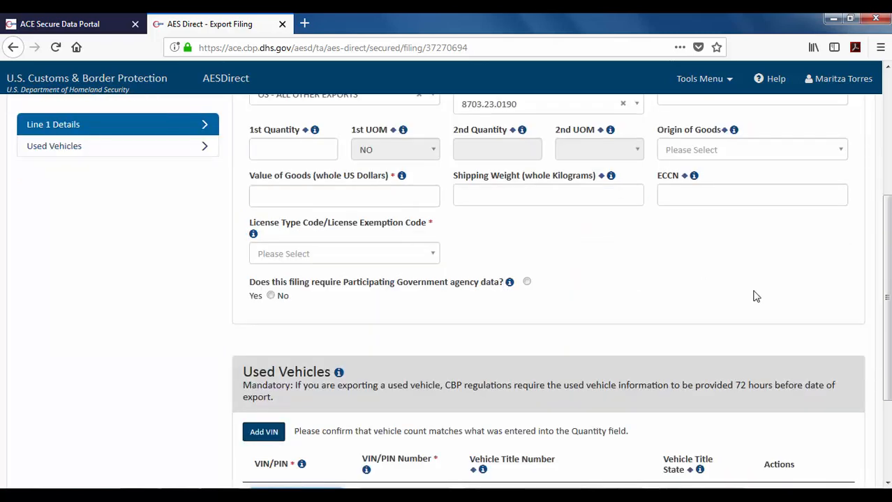
{"action": "left_click_drag", "start_coordinate": [890, 293], "coordinate": [870, 184]}
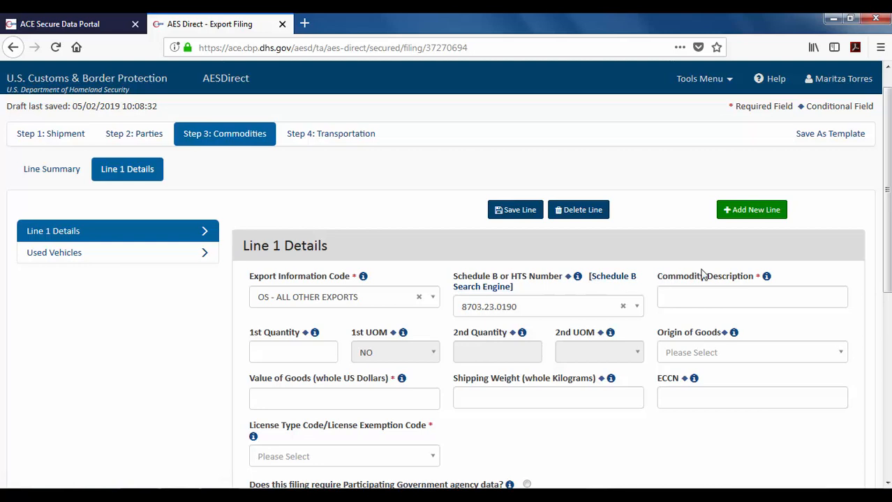
{"action": "mouse_move", "coordinate": [766, 278]}
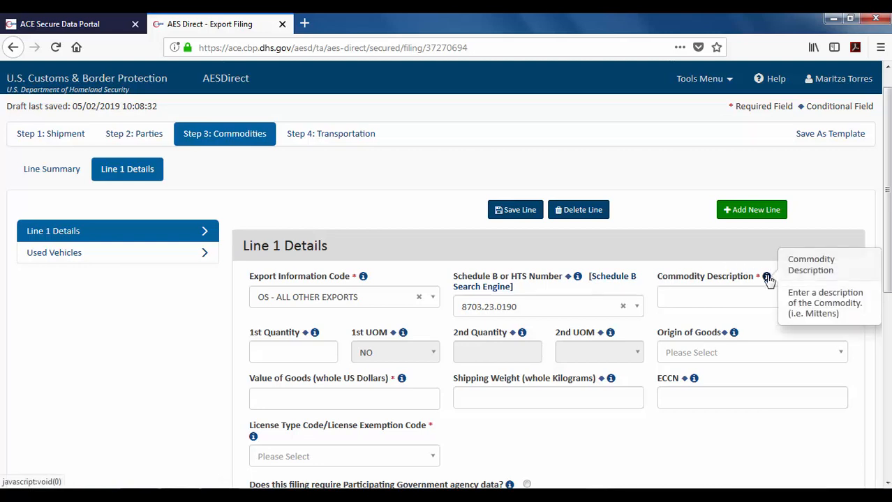
Enter '2010 USED VEHICLE' as the commodity description, correcting the mistyped year.
{"action": "left_click", "coordinate": [712, 296]}
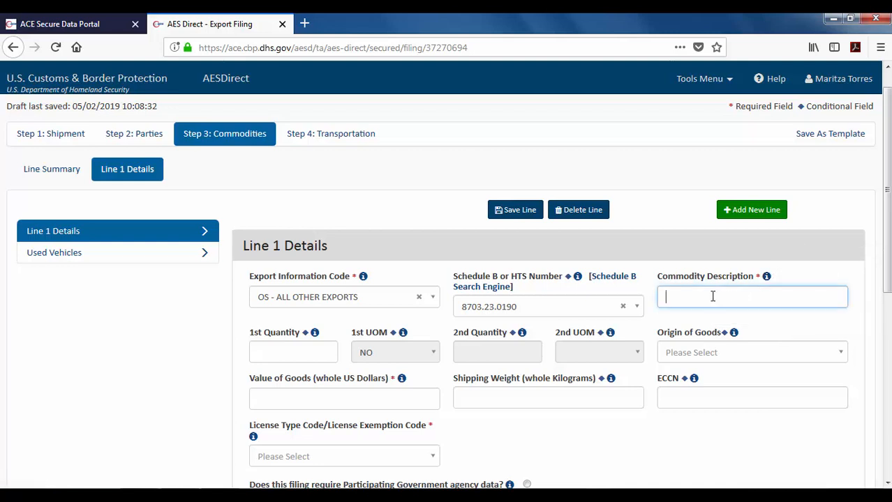
{"action": "type", "text": "2010 USED VEHICLE"}
{"action": "left_click_drag", "start_coordinate": [889, 222], "coordinate": [890, 254]}
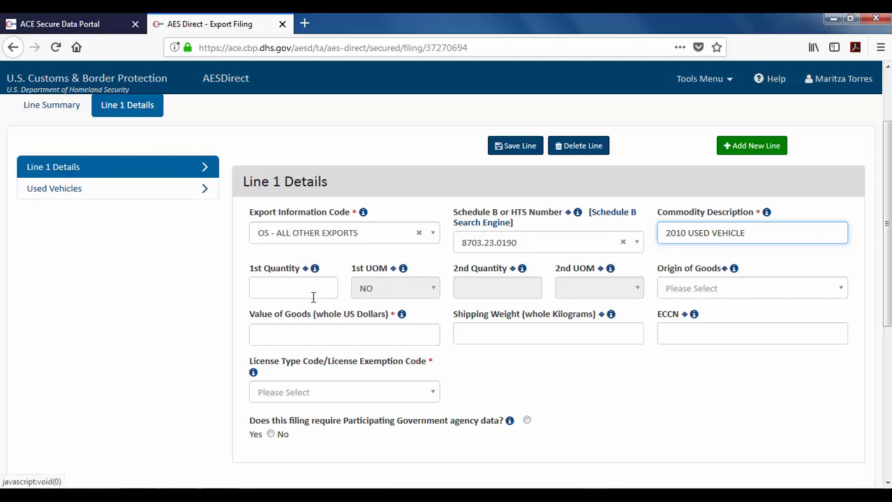
Enter 1st Quantity 1 and choose D - DOMESTIC as the Origin of Goods.
{"action": "left_click", "coordinate": [291, 289]}
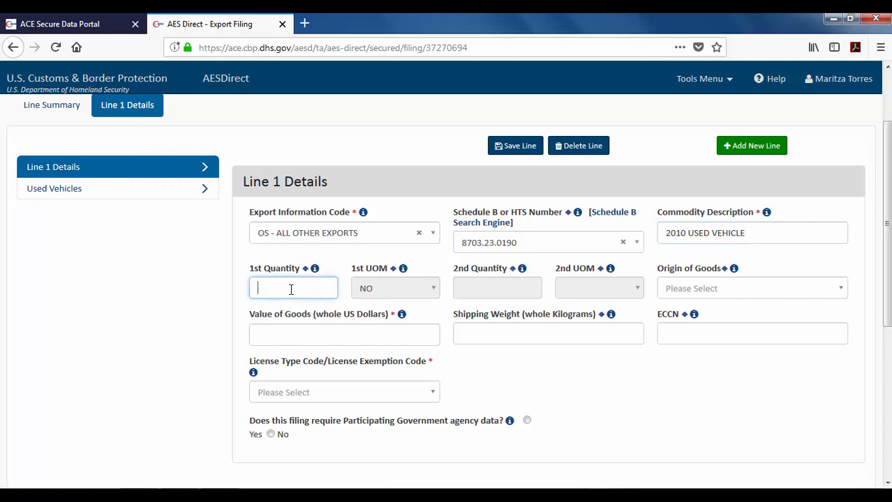
{"action": "type", "text": "1"}
{"action": "left_click", "coordinate": [440, 264]}
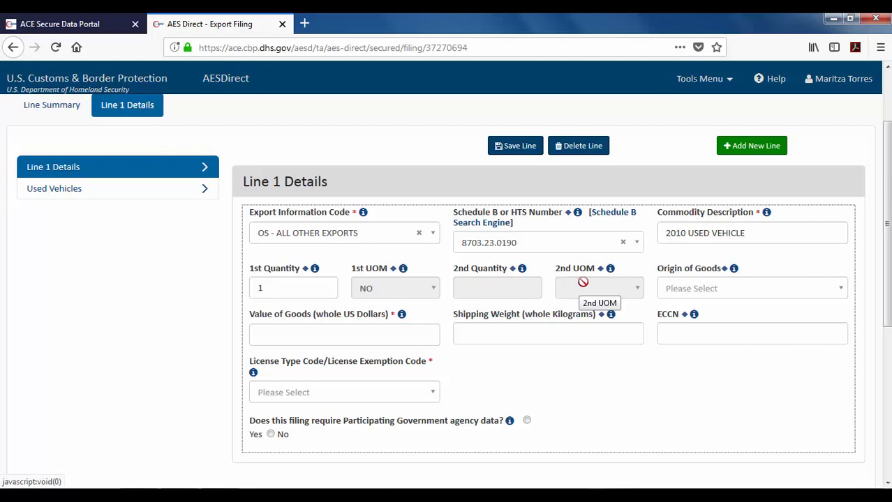
{"action": "left_click", "coordinate": [721, 295]}
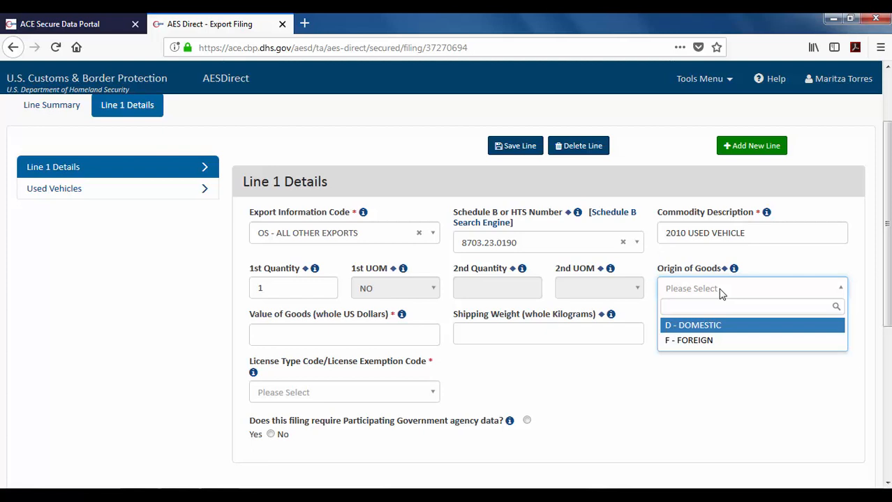
{"action": "left_click", "coordinate": [727, 329]}
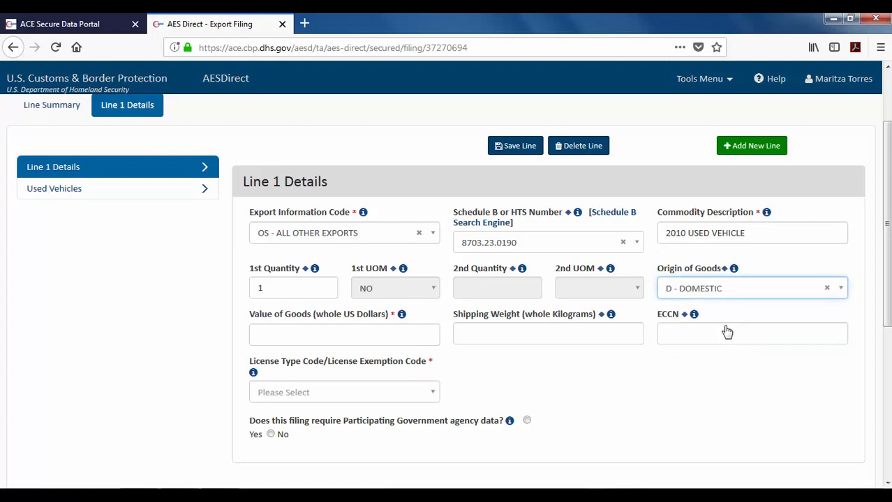
{"action": "left_click", "coordinate": [297, 334]}
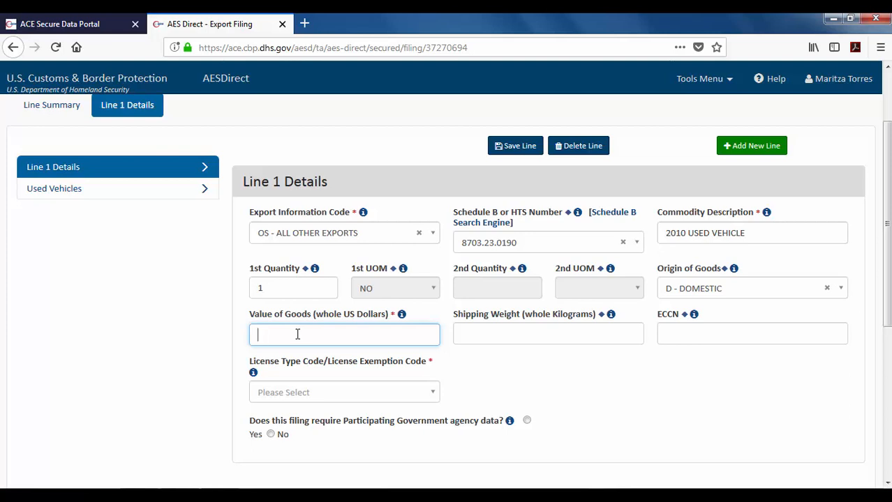
Enter Value of Goods 4500 and Shipping Weight 1270 kg for Line 1.
{"action": "type", "text": "4500"}
{"action": "left_click", "coordinate": [473, 334]}
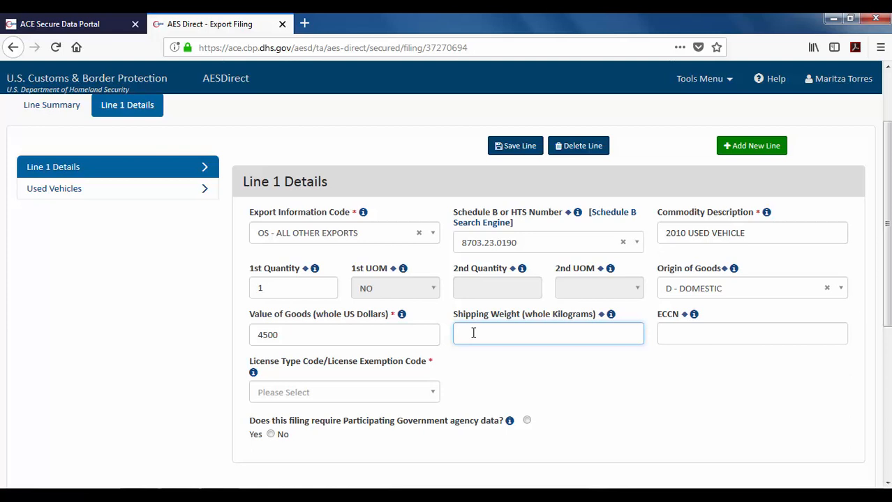
{"action": "type", "text": "120"}
{"action": "type", "text": "0"}
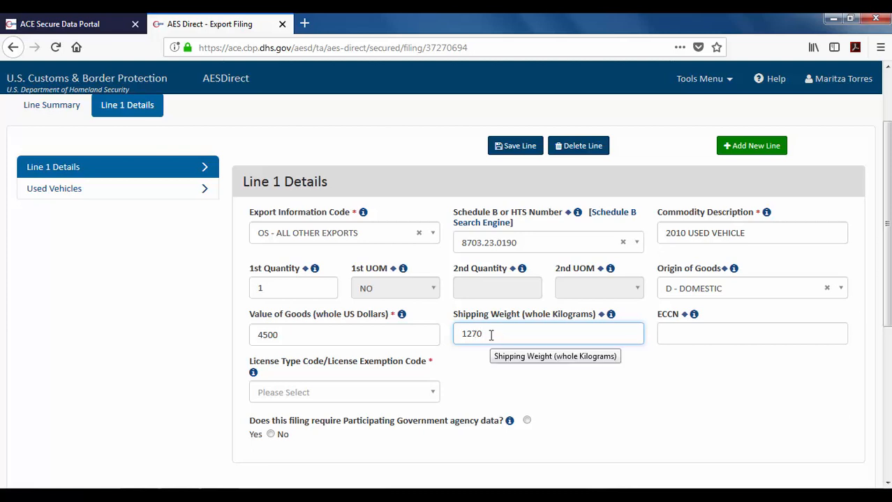
{"action": "left_click", "coordinate": [687, 333]}
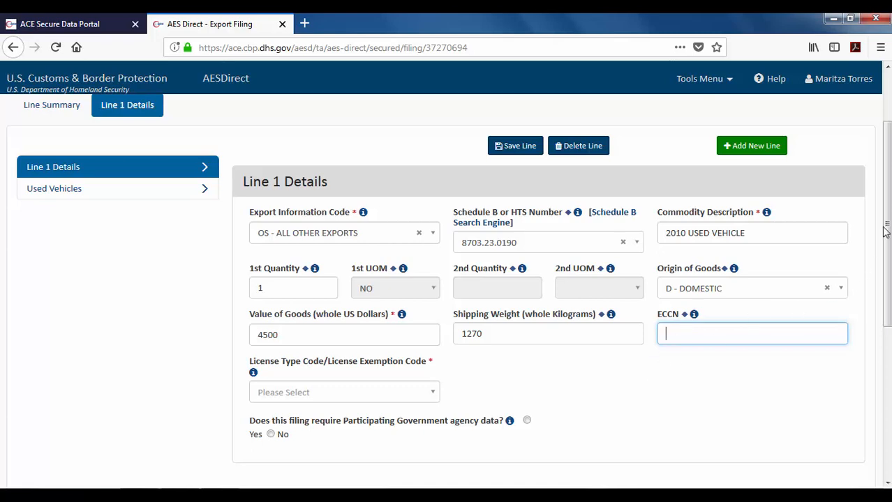
{"action": "left_click_drag", "start_coordinate": [886, 224], "coordinate": [887, 333]}
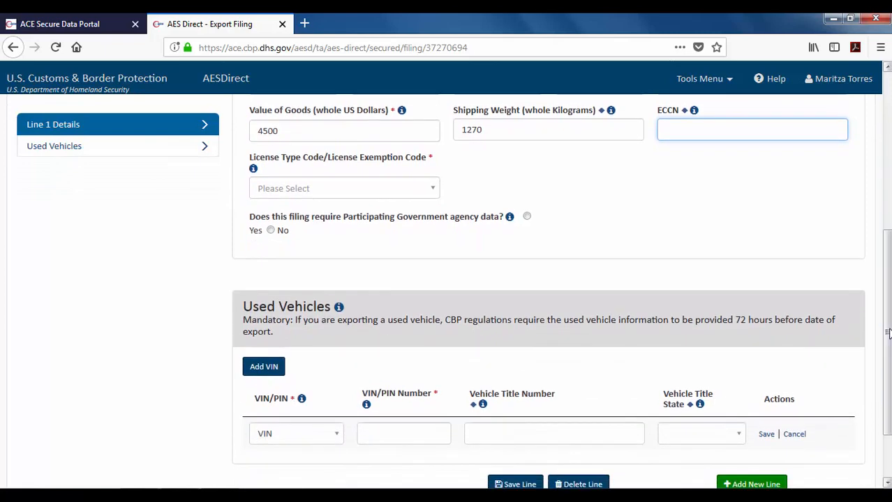
Set License Type Code to C33 - NLR NO LICENSE REQUIRED and answer No to agency data.
{"action": "left_click", "coordinate": [427, 188]}
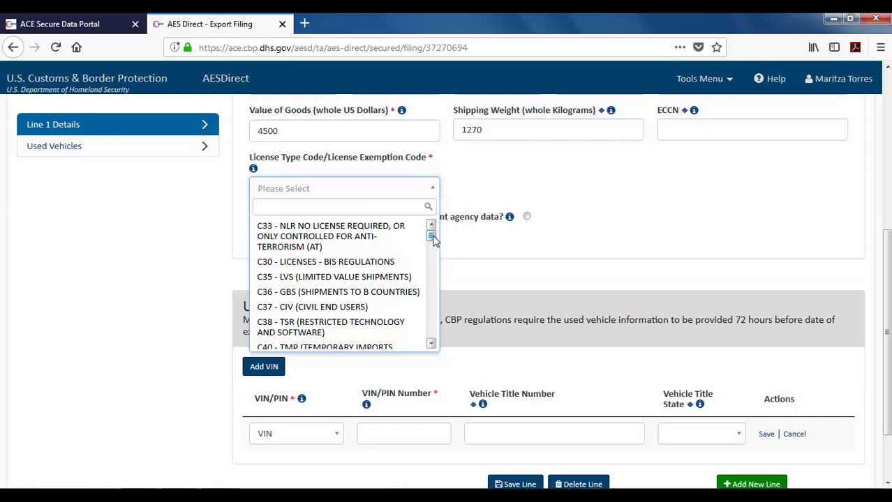
{"action": "mouse_move", "coordinate": [433, 239]}
{"action": "left_mouse_down"}
{"action": "mouse_move", "coordinate": [433, 274]}
{"action": "mouse_move", "coordinate": [432, 236]}
{"action": "left_mouse_up"}
{"action": "left_click", "coordinate": [331, 243]}
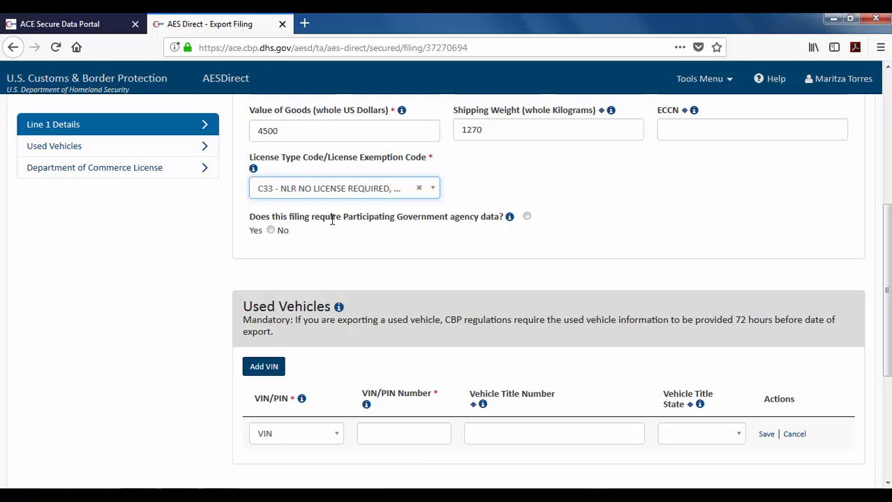
{"action": "left_click", "coordinate": [272, 231]}
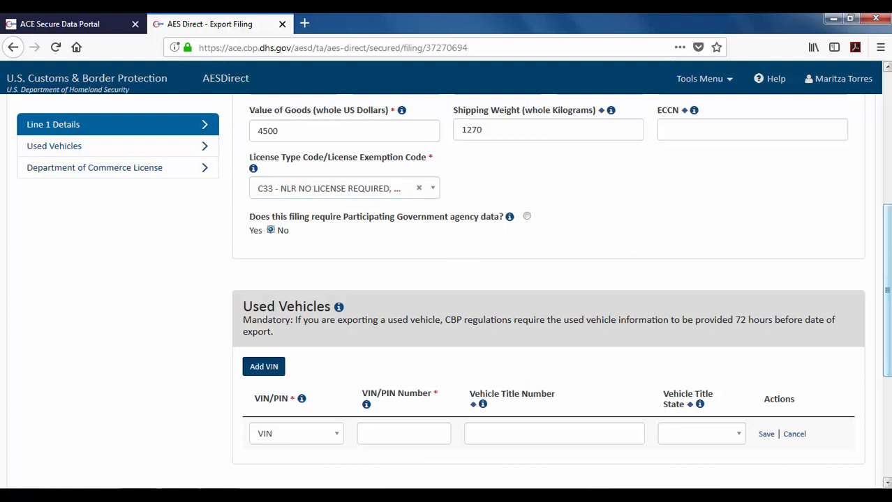
{"action": "left_click_drag", "start_coordinate": [888, 232], "coordinate": [888, 314]}
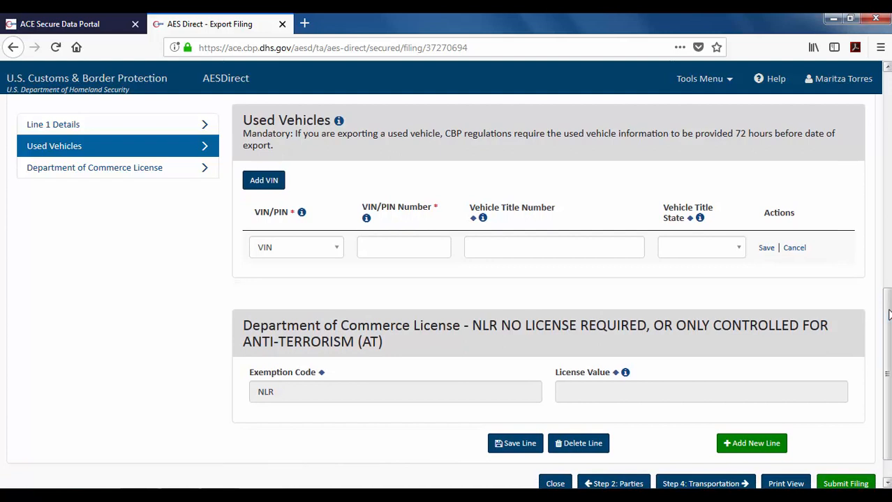
Save a used vehicle with VIN 1HGBH41JXMN109186, title DC12345, title state District of Columbia.
{"action": "left_click", "coordinate": [335, 251]}
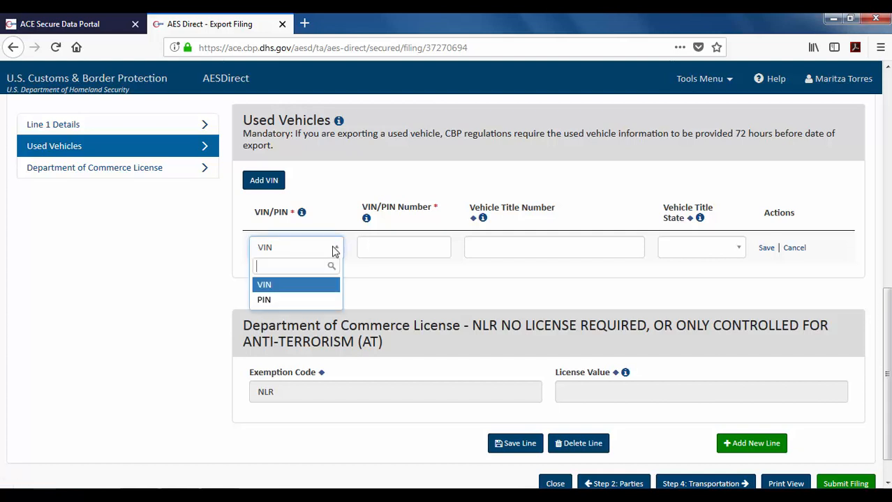
{"action": "left_click", "coordinate": [279, 286]}
{"action": "left_click", "coordinate": [384, 252]}
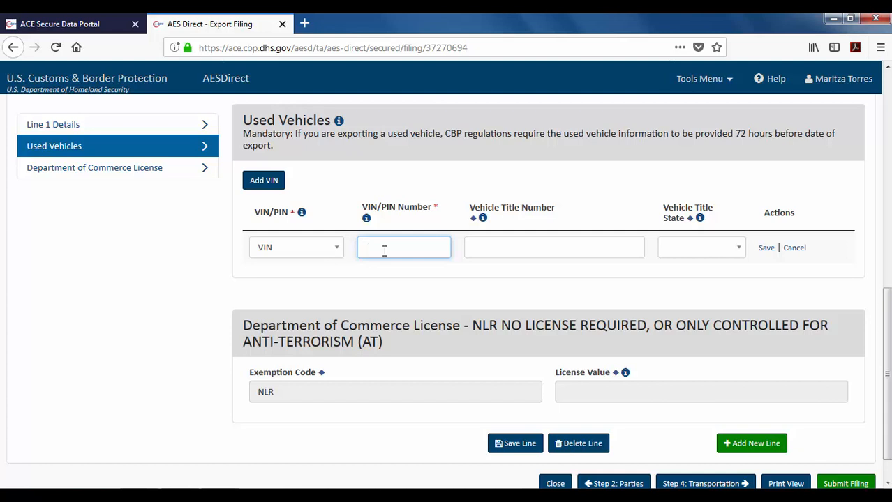
{"action": "left_click", "coordinate": [495, 249]}
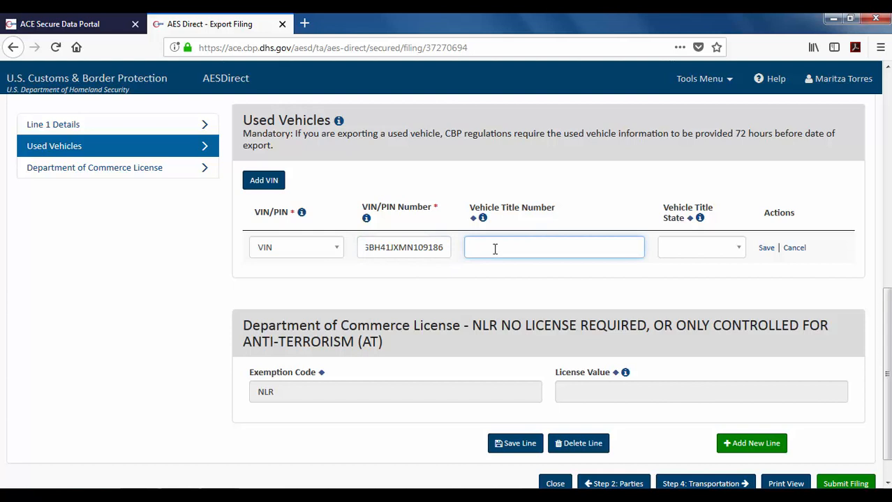
{"action": "type", "text": "DC12345"}
{"action": "left_click", "coordinate": [734, 252]}
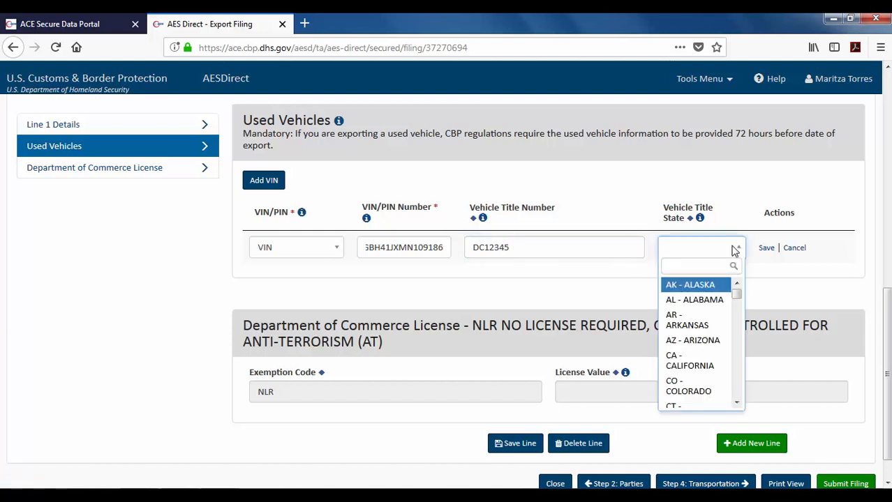
{"action": "type", "text": "DC"}
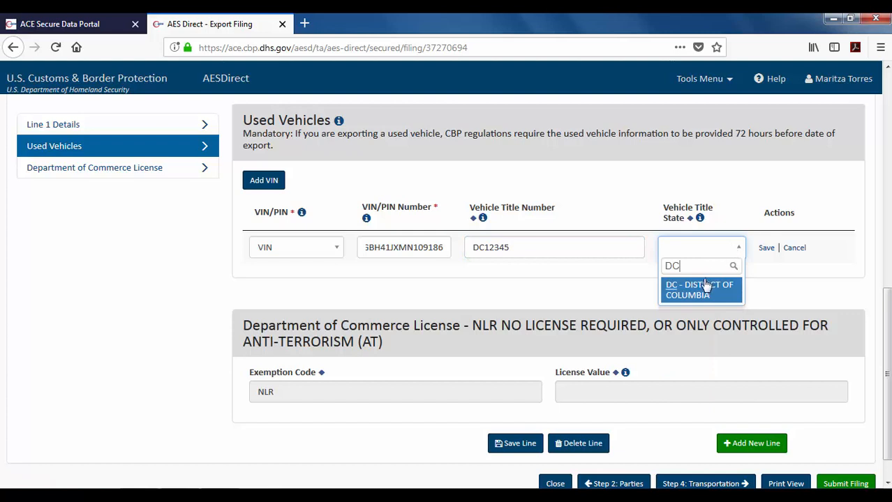
{"action": "left_click", "coordinate": [699, 294]}
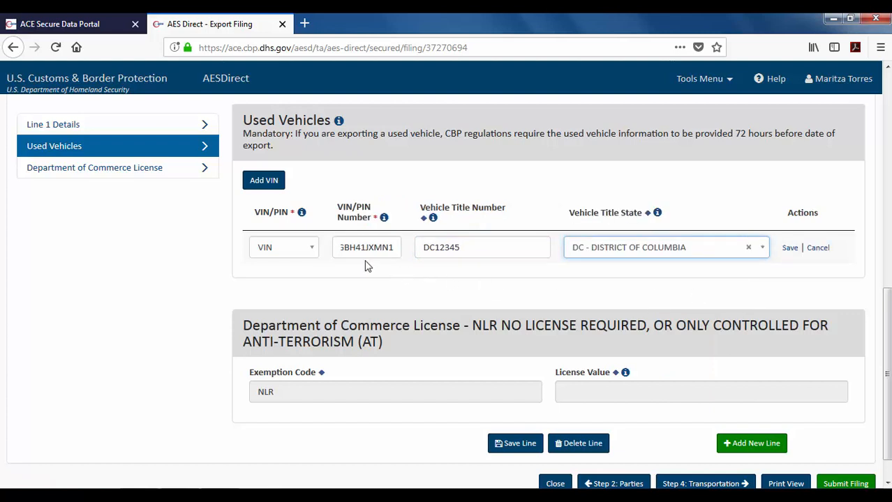
{"action": "left_click", "coordinate": [789, 249]}
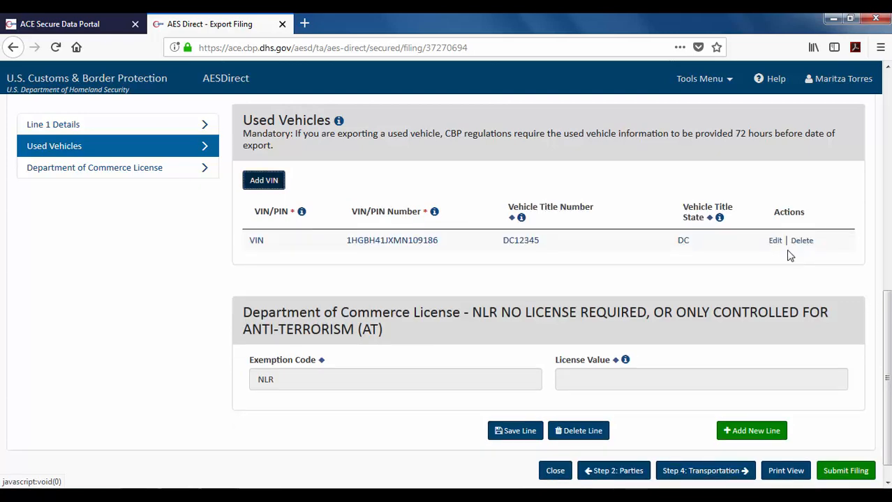
Review the completed Line 1 form and save the line.
{"action": "left_click_drag", "start_coordinate": [876, 339], "coordinate": [885, 173]}
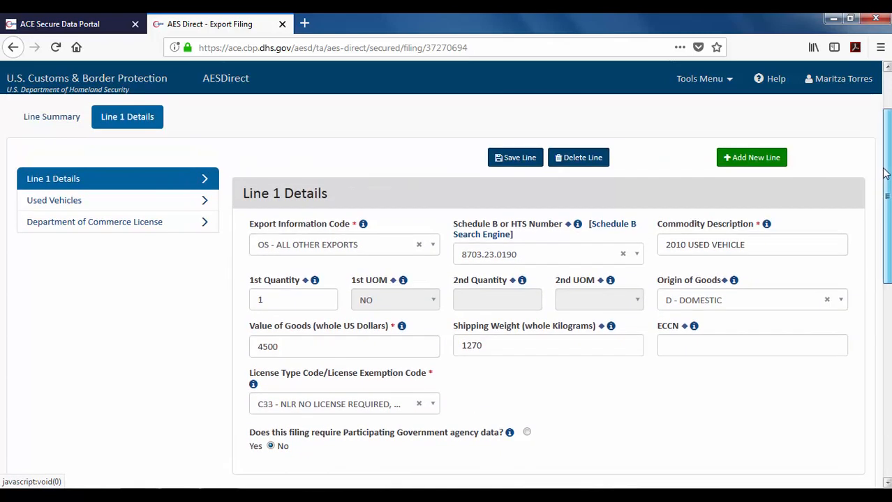
{"action": "scroll", "coordinate": [885, 173], "scroll_direction": "down", "scroll_amount": 10}
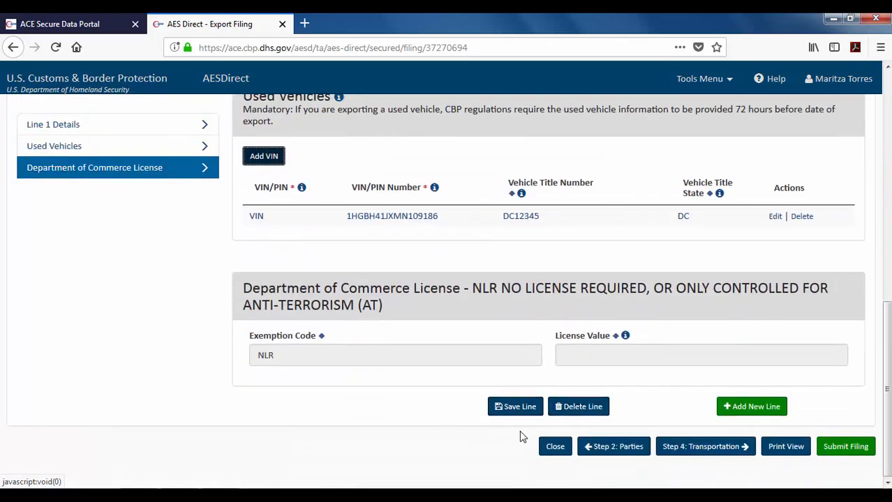
{"action": "left_click", "coordinate": [508, 413]}
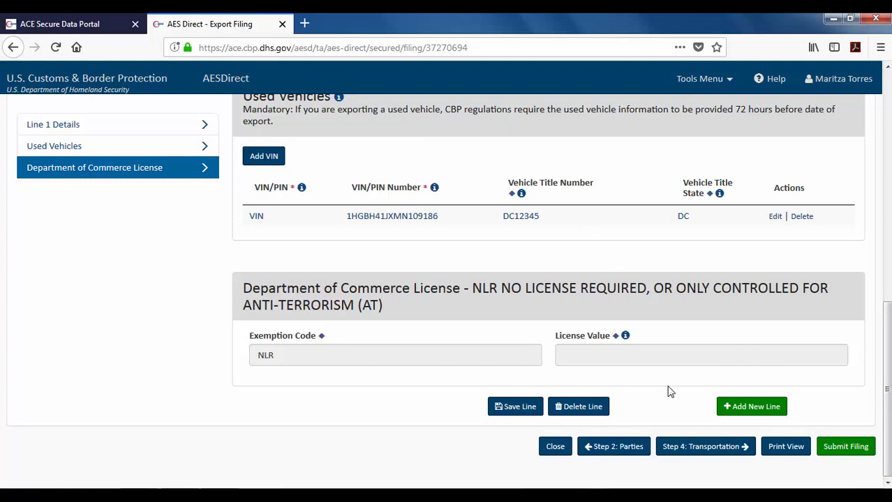
Add commodity Line 2 with Export Information Code OS - ALL OTHER EXPORTS.
{"action": "left_click", "coordinate": [748, 412]}
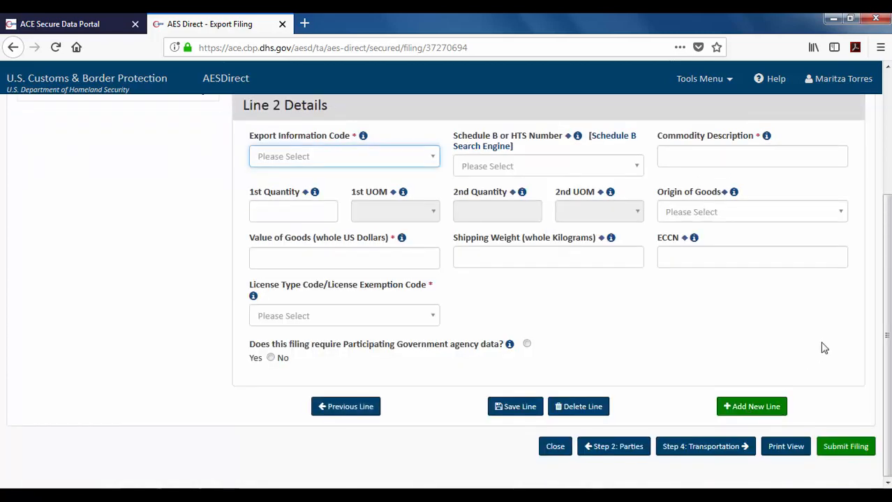
{"action": "left_click_drag", "start_coordinate": [886, 325], "coordinate": [885, 282]}
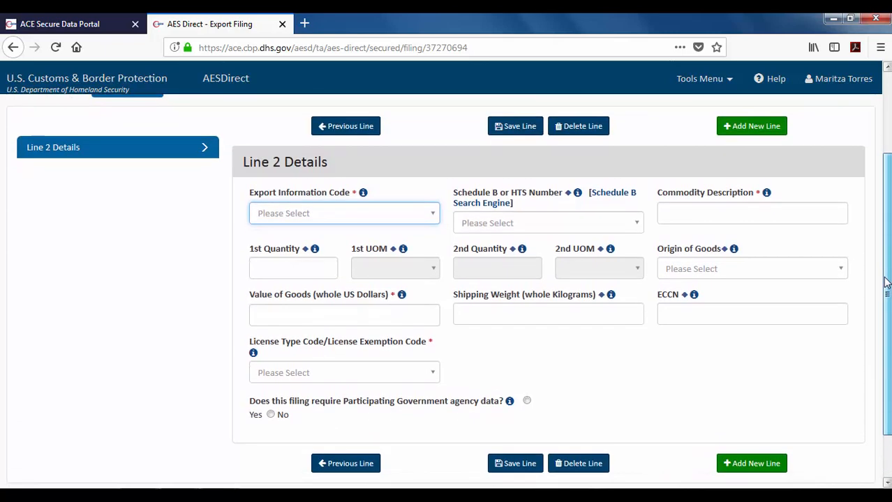
{"action": "left_click", "coordinate": [428, 220]}
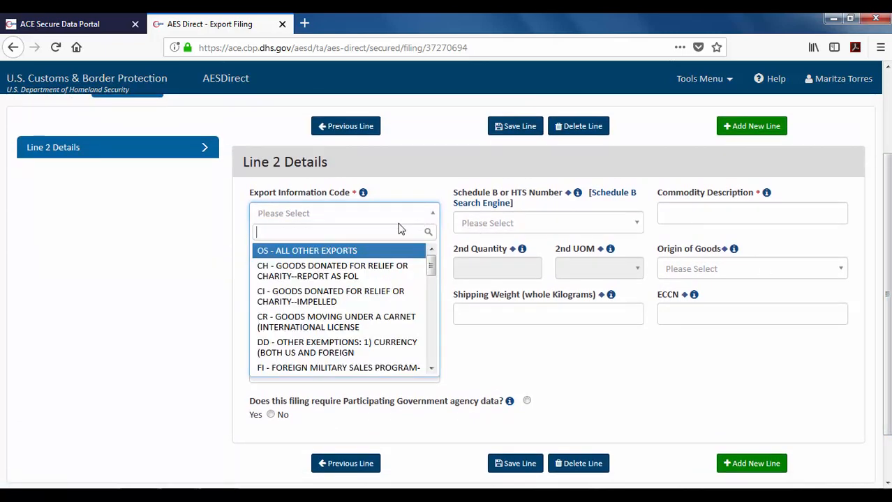
{"action": "left_click", "coordinate": [303, 253]}
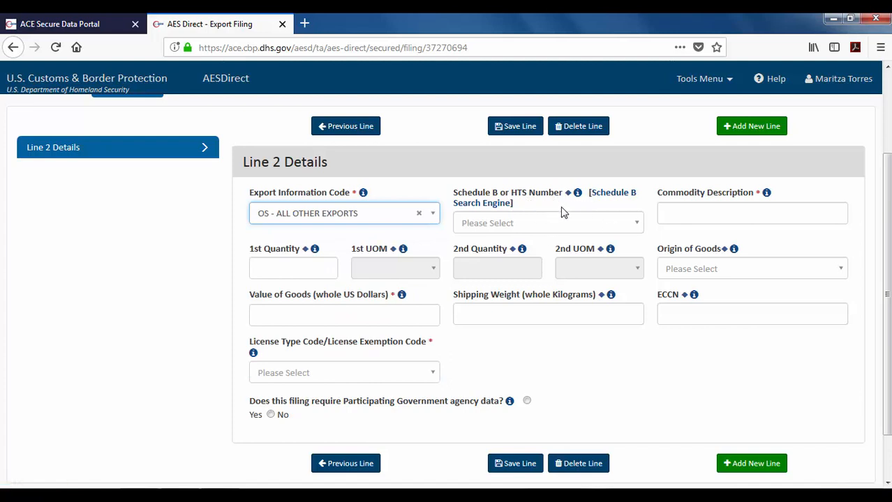
Search for and select Schedule B code 9503.00.0000 for Line 2.
{"action": "left_click", "coordinate": [576, 228]}
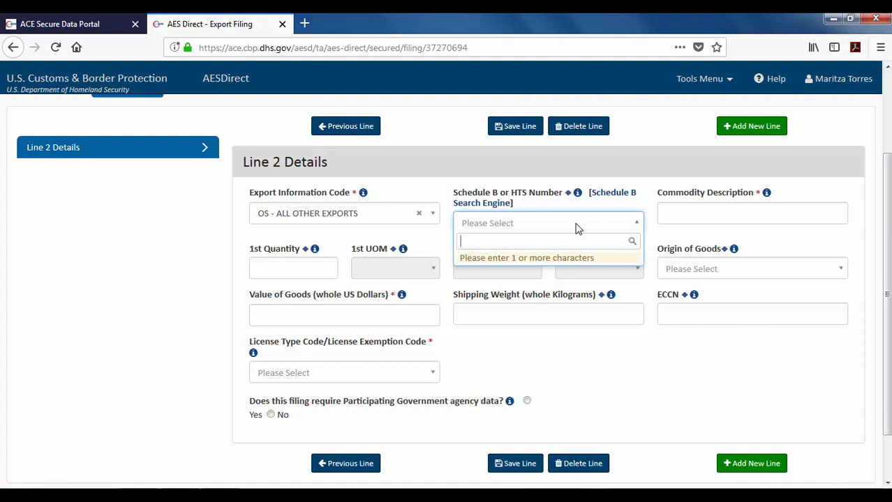
{"action": "type", "text": "9503"}
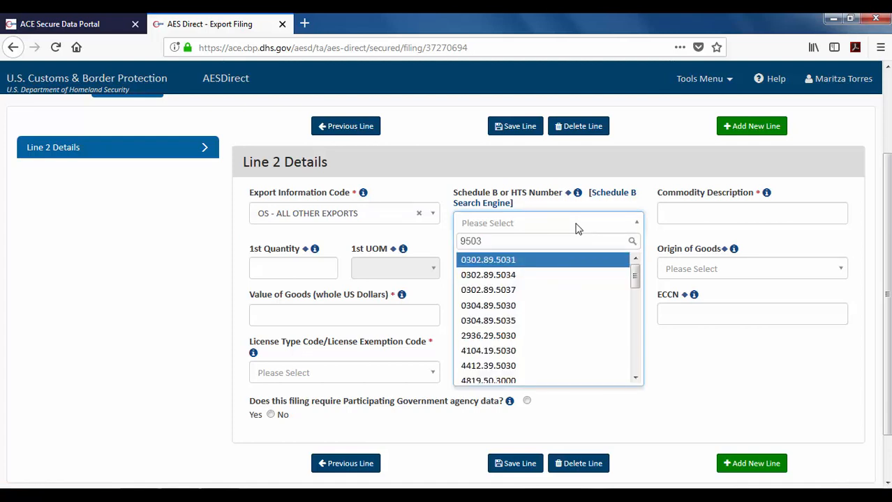
{"action": "type", "text": ".00"}
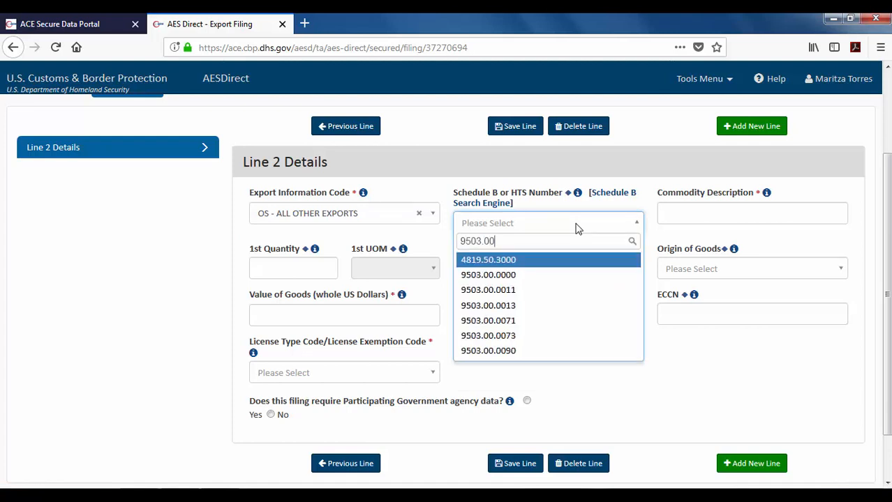
{"action": "type", "text": ".000"}
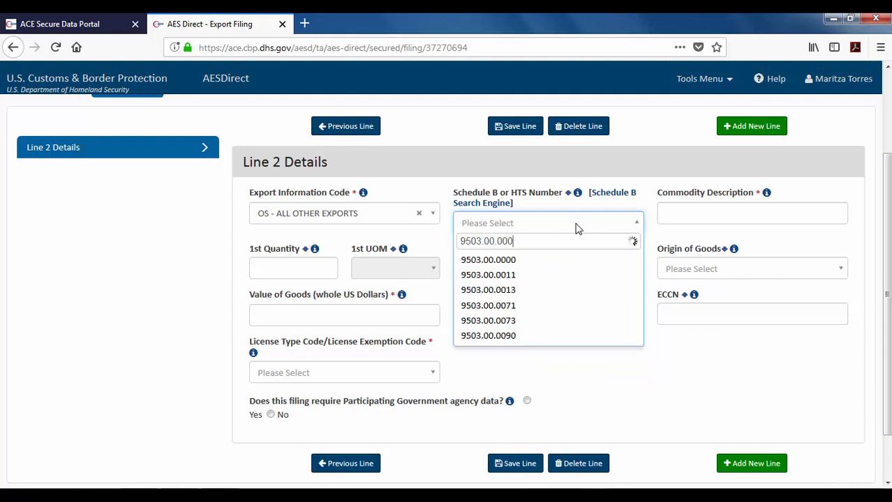
{"action": "type", "text": "0"}
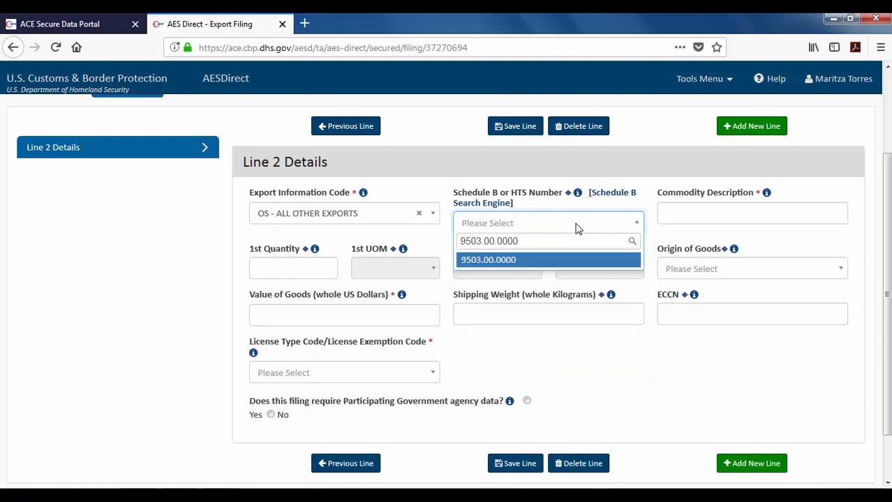
{"action": "left_click", "coordinate": [498, 264]}
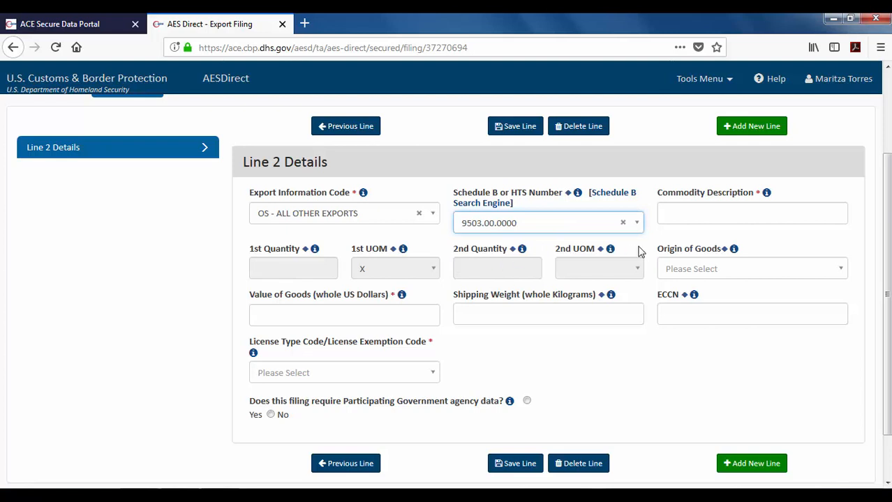
Describe Line 2 as TOY CARS with origin D - DOMESTIC.
{"action": "left_click", "coordinate": [685, 217]}
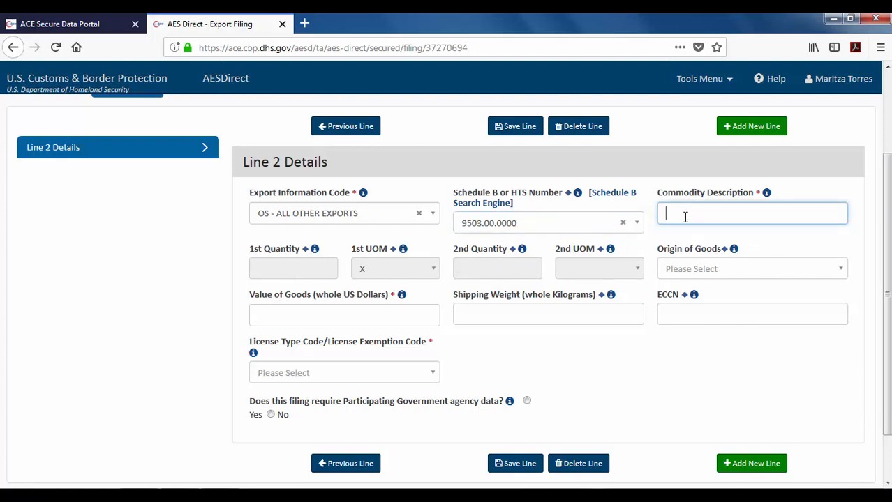
{"action": "type", "text": "TOY CARS"}
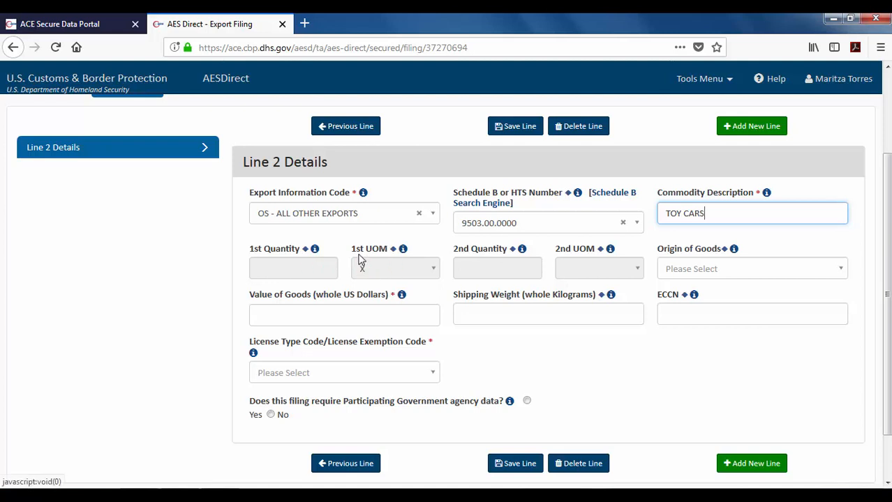
{"action": "left_click", "coordinate": [726, 272]}
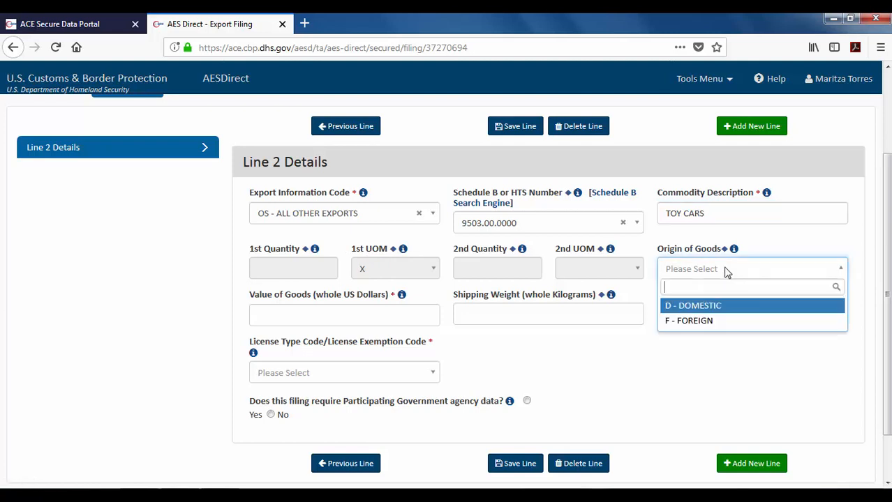
{"action": "left_click", "coordinate": [690, 308]}
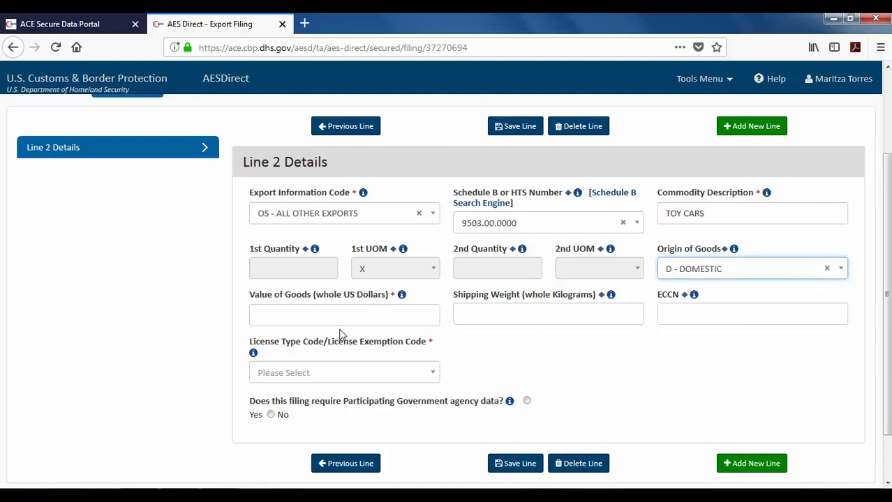
Enter a value of goods of 3100 and a shipping weight of 25 kg.
{"action": "left_click", "coordinate": [312, 313]}
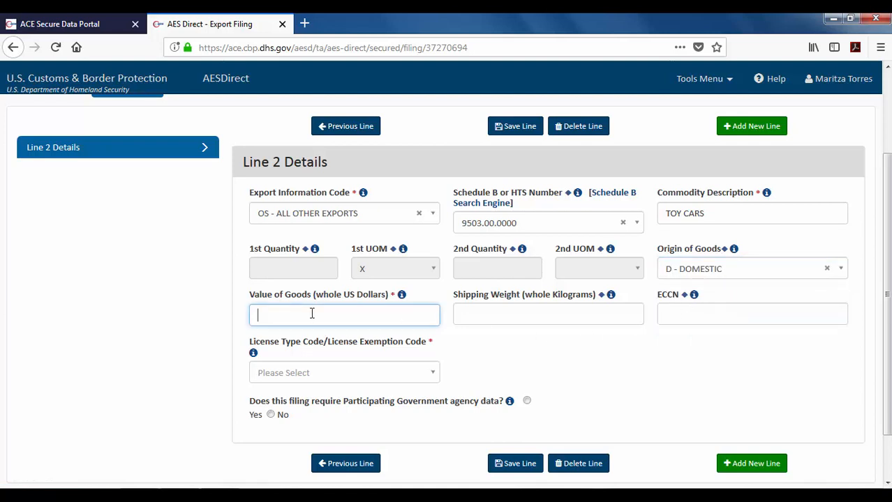
{"action": "type", "text": "3100"}
{"action": "left_click", "coordinate": [491, 320]}
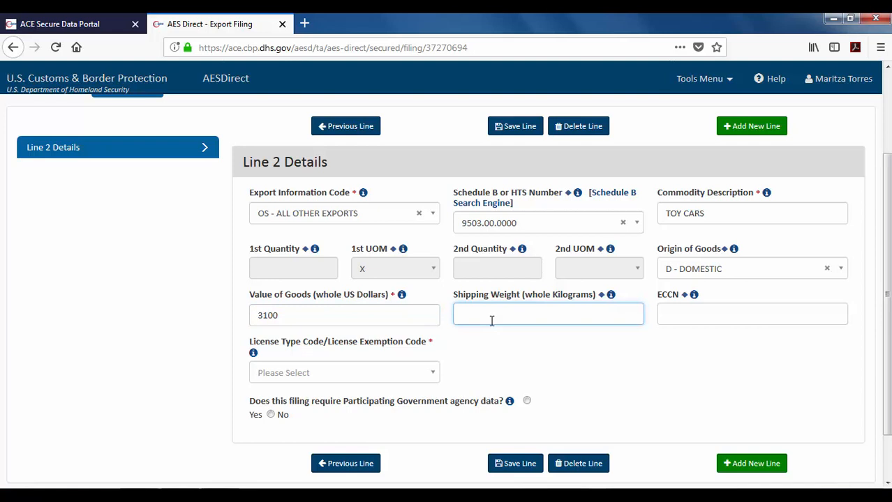
{"action": "type", "text": "25"}
{"action": "left_click", "coordinate": [693, 316]}
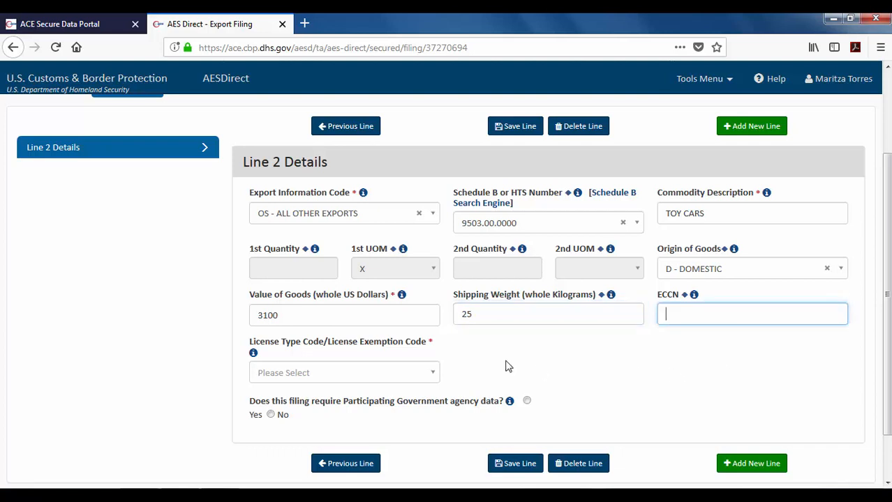
Set the License Type Code to C33 - NLR NO LICENSE REQUIRED.
{"action": "left_click", "coordinate": [406, 375]}
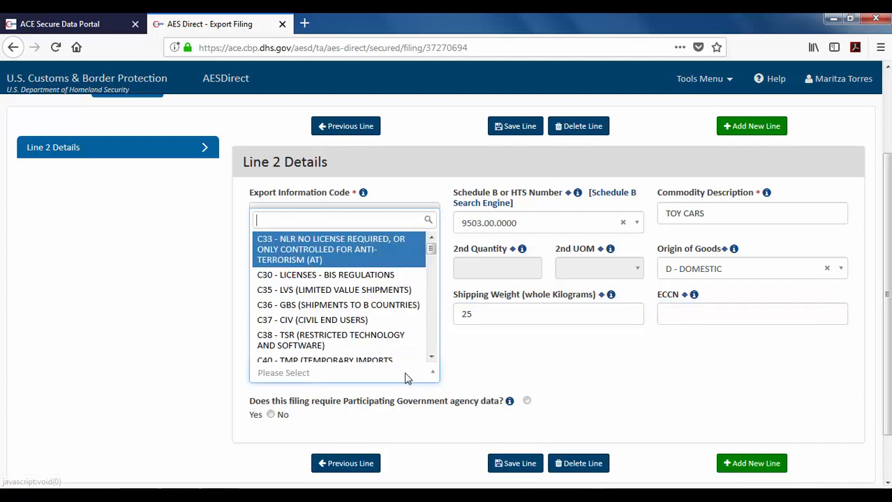
{"action": "scroll", "coordinate": [307, 257], "scroll_direction": "up", "scroll_amount": 1}
{"action": "left_click", "coordinate": [349, 255]}
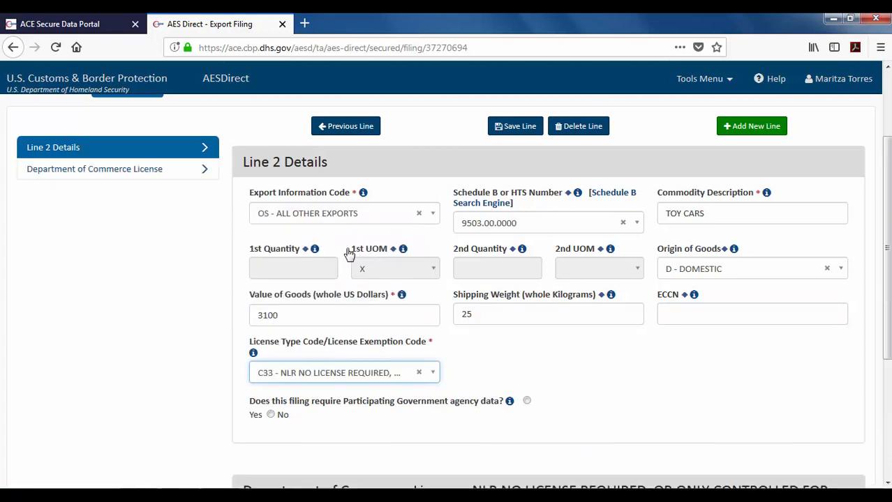
{"action": "left_click", "coordinate": [507, 371]}
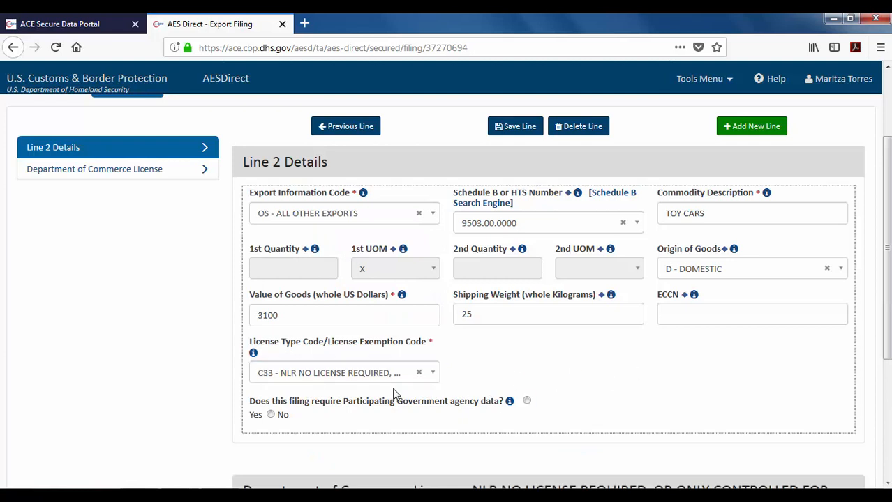
Answer No to Participating Government Agency data and scroll to the bottom of the form.
{"action": "left_click", "coordinate": [271, 415]}
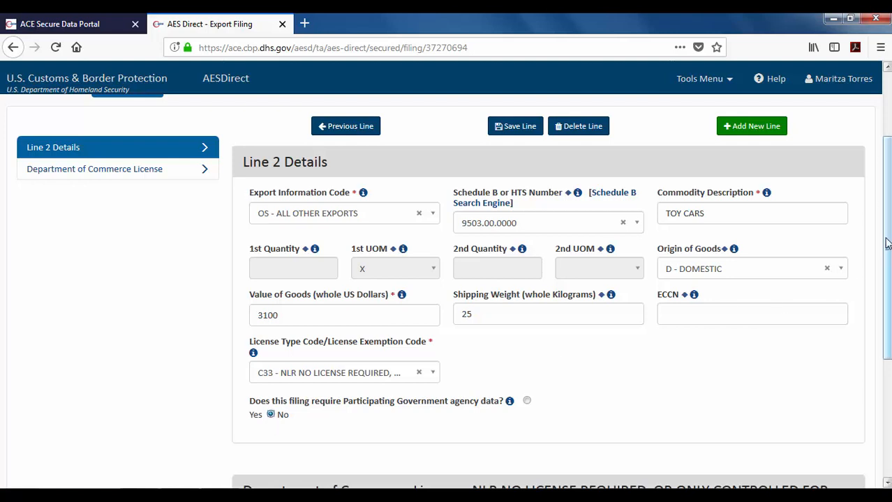
{"action": "scroll", "coordinate": [886, 243], "scroll_direction": "down", "scroll_amount": 4}
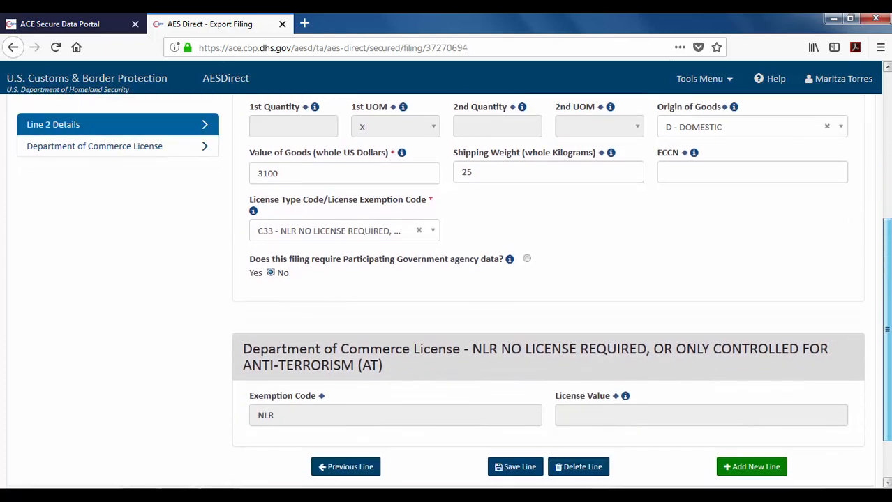
{"action": "scroll", "coordinate": [449, 296], "scroll_direction": "down", "scroll_amount": 2}
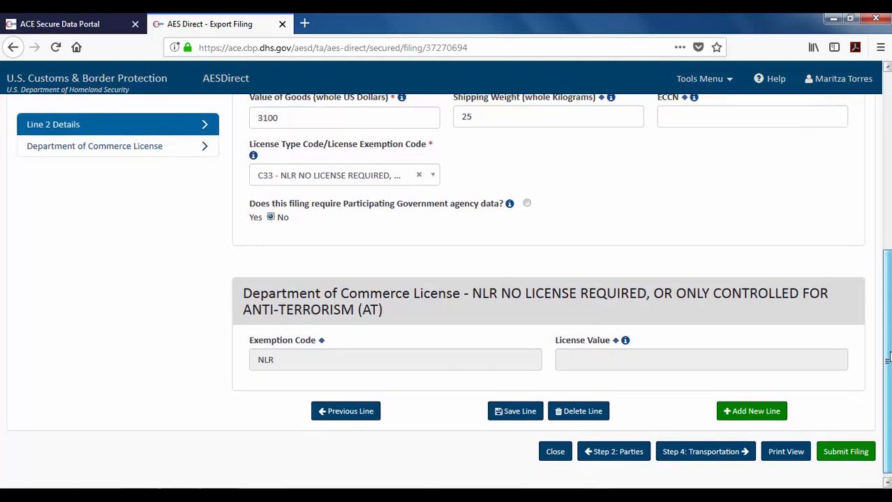
Save Line 2, then view the Line Summary showing the used vehicle and TOY CARS lines.
{"action": "left_click", "coordinate": [515, 406]}
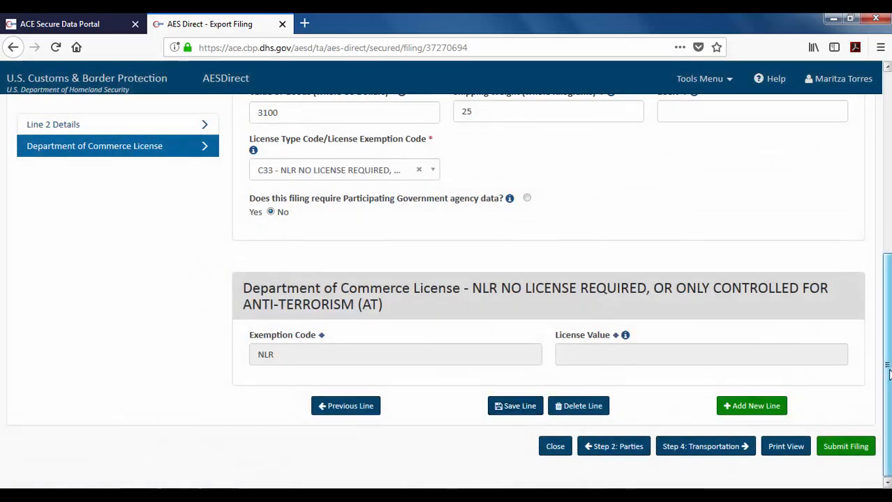
{"action": "left_click_drag", "start_coordinate": [888, 375], "coordinate": [872, 191]}
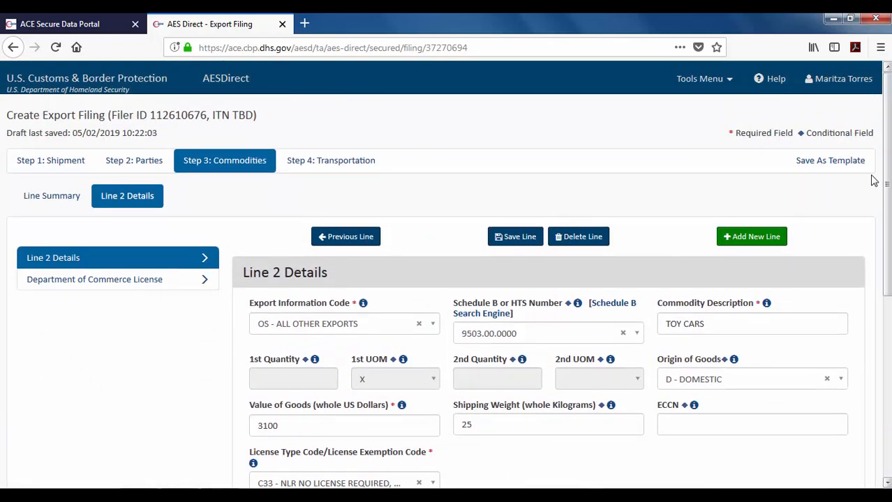
{"action": "left_click", "coordinate": [61, 204]}
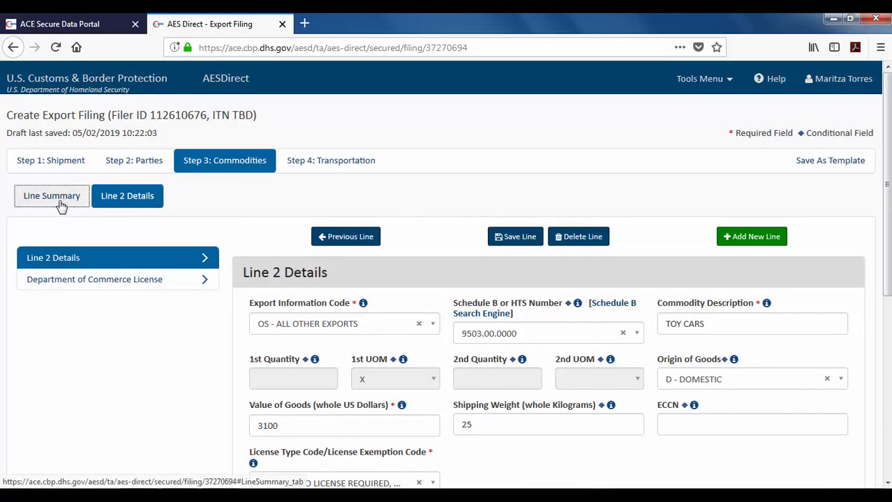